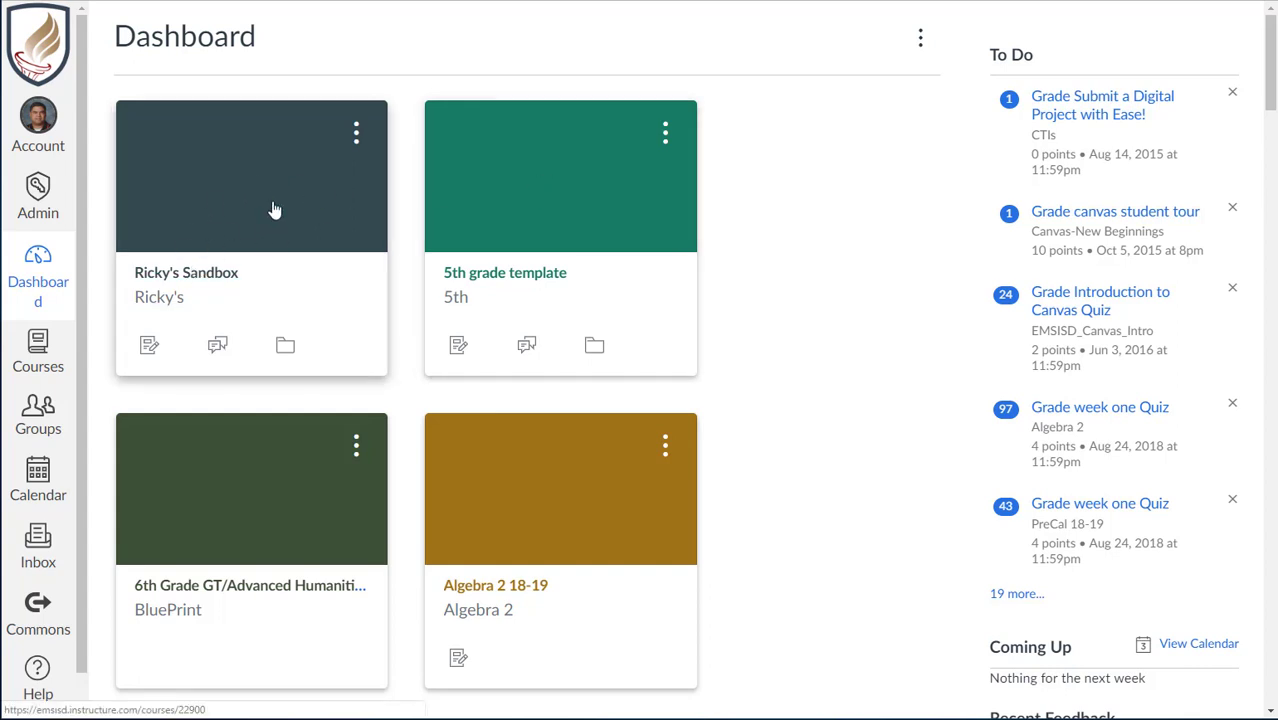
Open the Ricky's Sandbox course and go to its Settings Feature Options tab.
{"action": "left_click", "coordinate": [218, 232]}
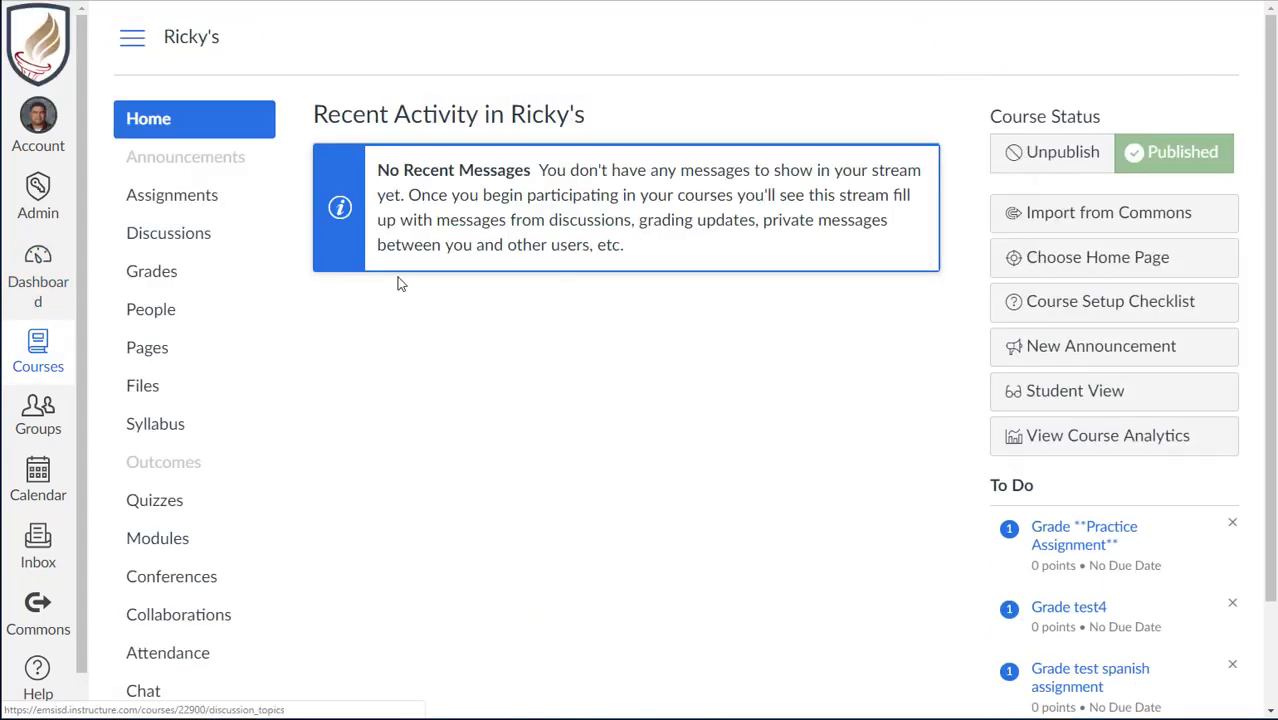
{"action": "scroll", "coordinate": [262, 259], "scroll_direction": "down", "scroll_amount": 2}
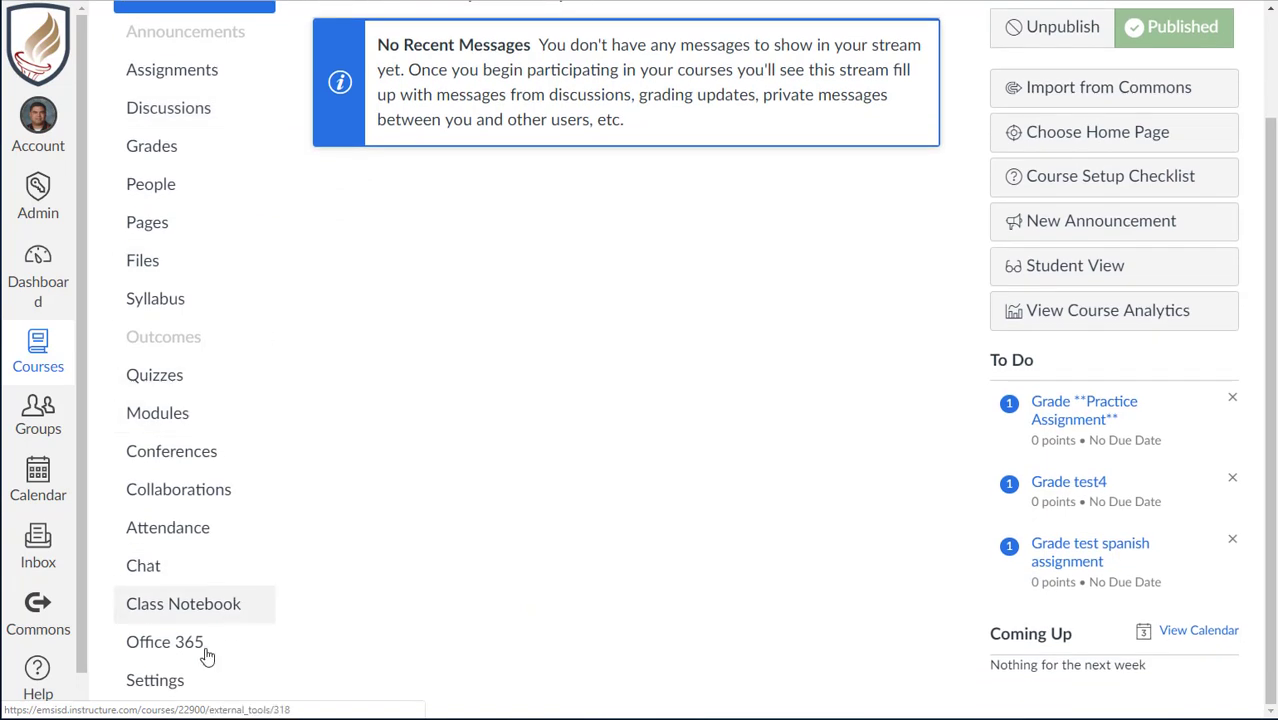
{"action": "left_click", "coordinate": [156, 684]}
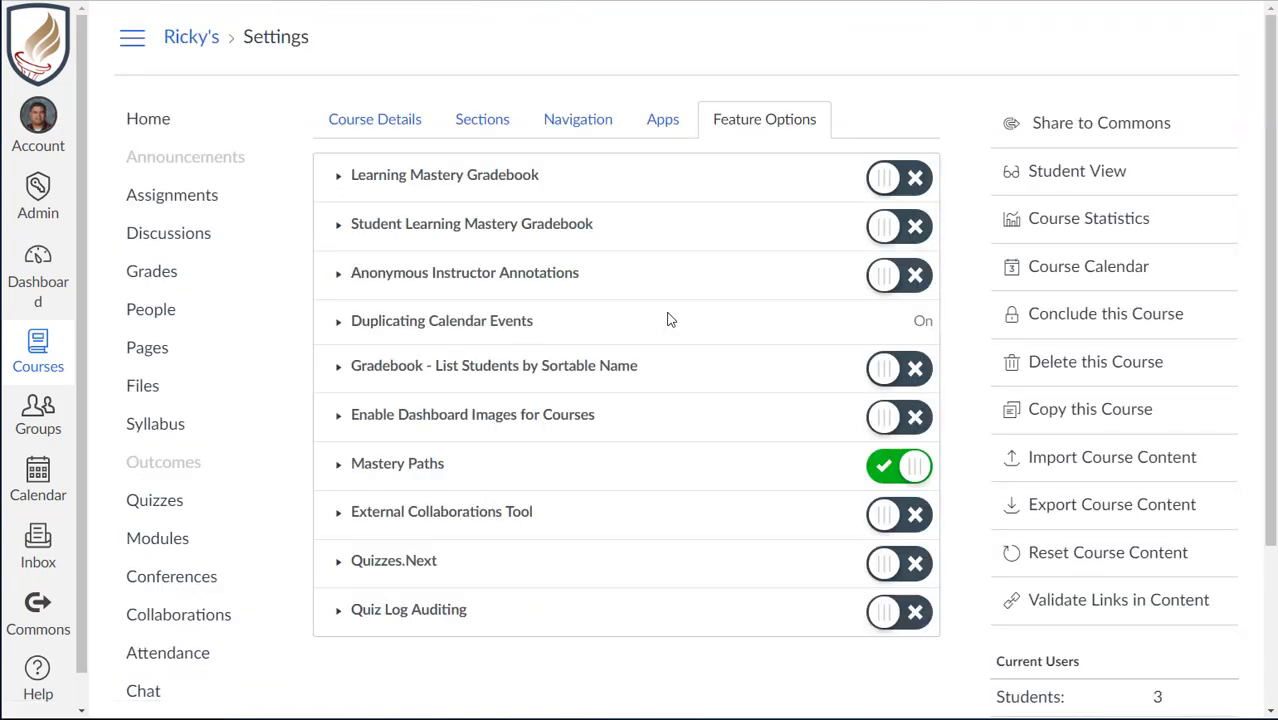
{"action": "left_click", "coordinate": [416, 121]}
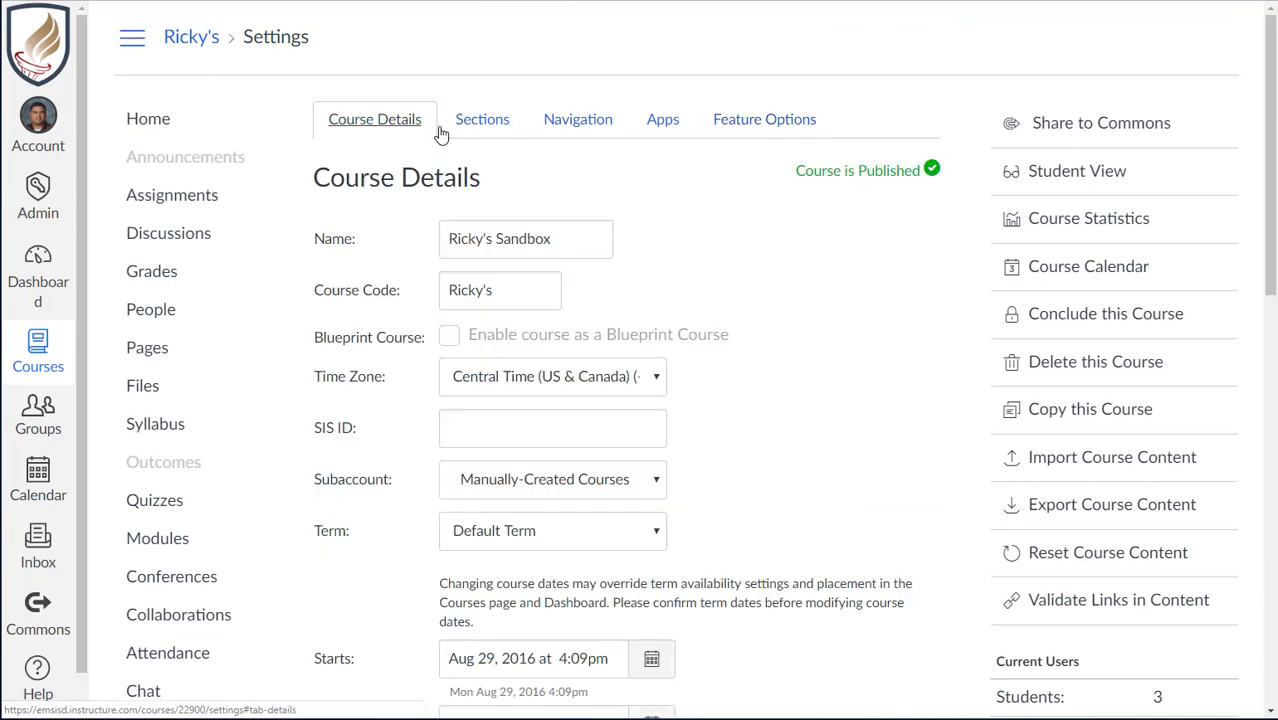
{"action": "left_click", "coordinate": [776, 118]}
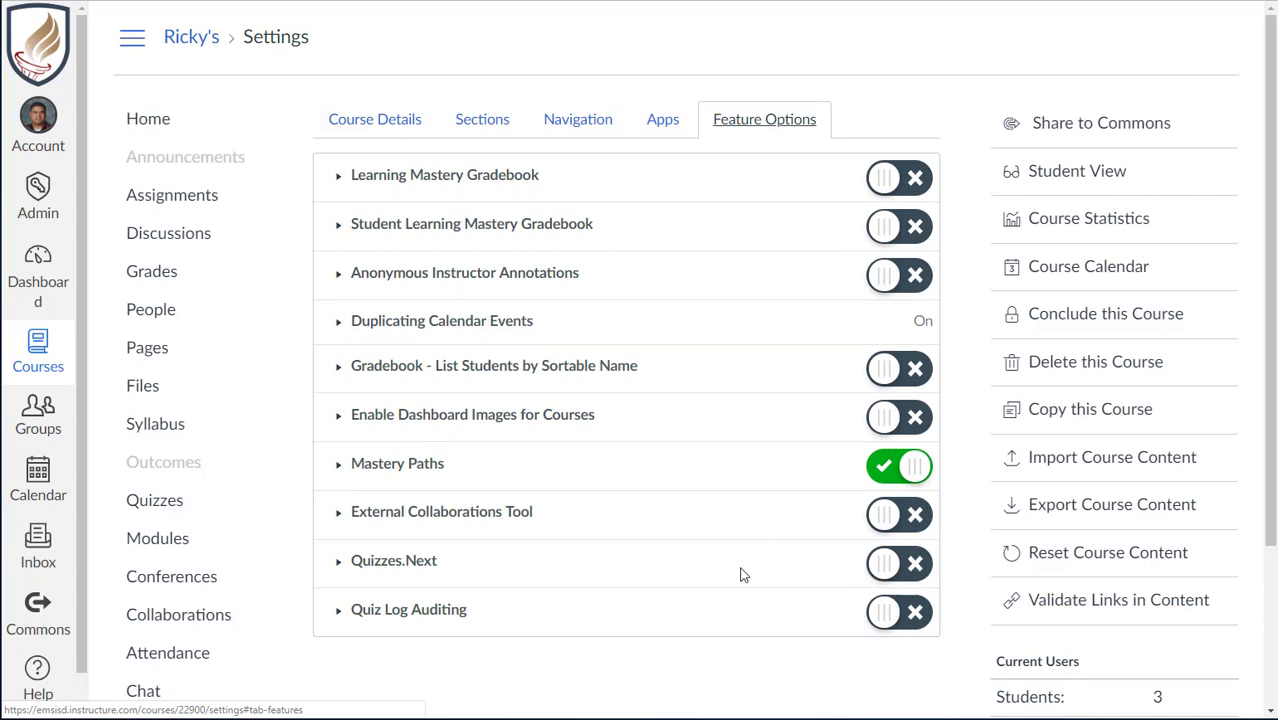
Switch on the Quizzes.Next toggle in Feature Options, alongside the already-enabled Mastery Paths.
{"action": "left_click", "coordinate": [184, 201]}
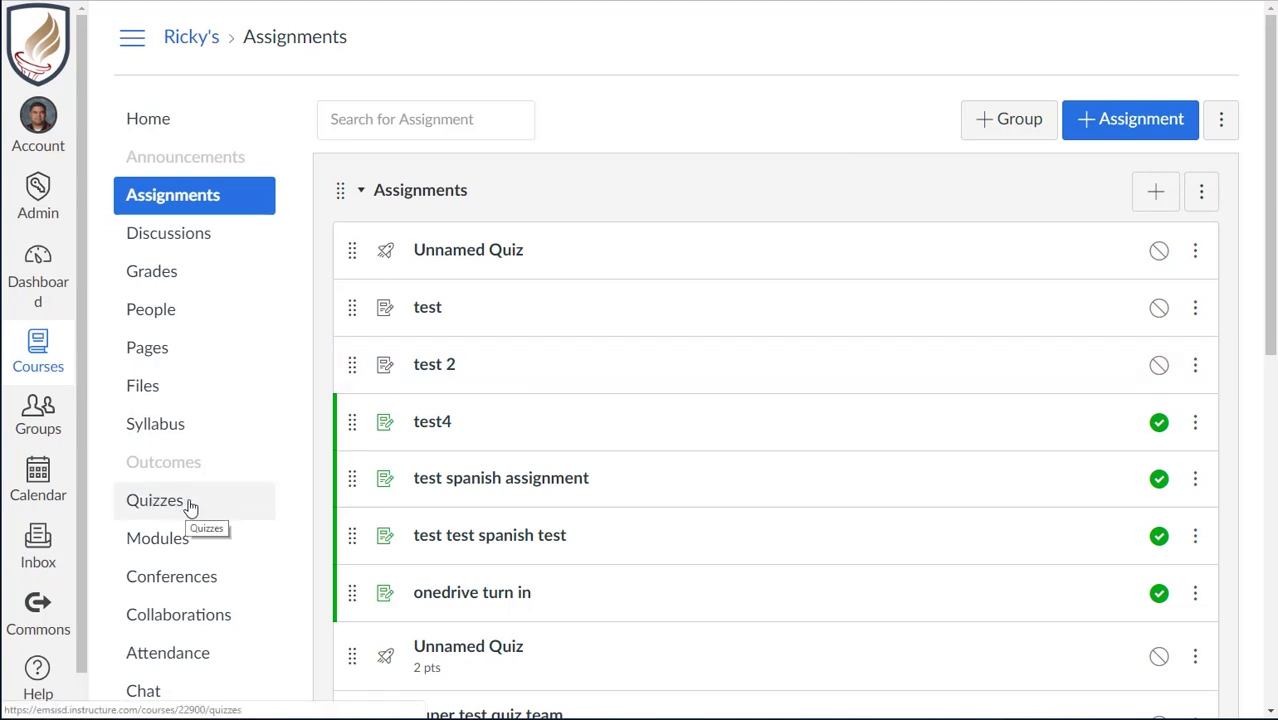
{"action": "scroll", "coordinate": [260, 514], "scroll_direction": "down", "scroll_amount": 3}
{"action": "scroll", "coordinate": [280, 505], "scroll_direction": "down", "scroll_amount": 3}
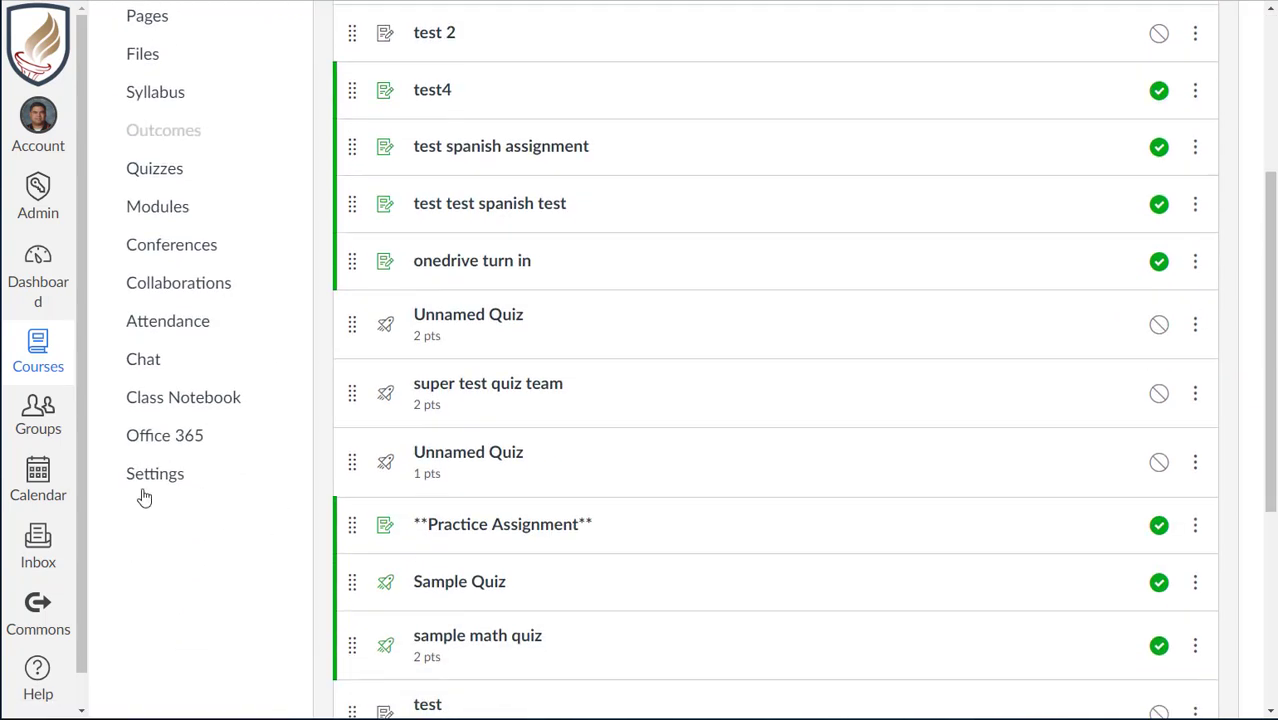
{"action": "left_click", "coordinate": [157, 478]}
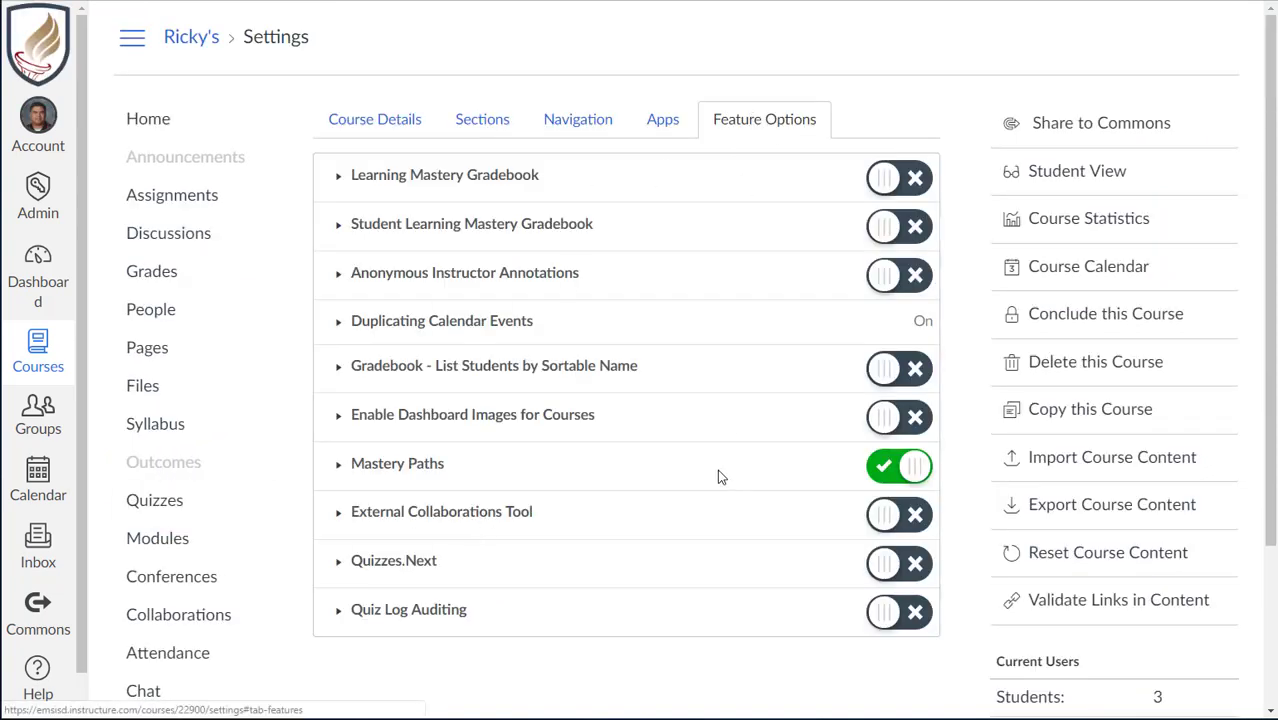
{"action": "left_click", "coordinate": [893, 568]}
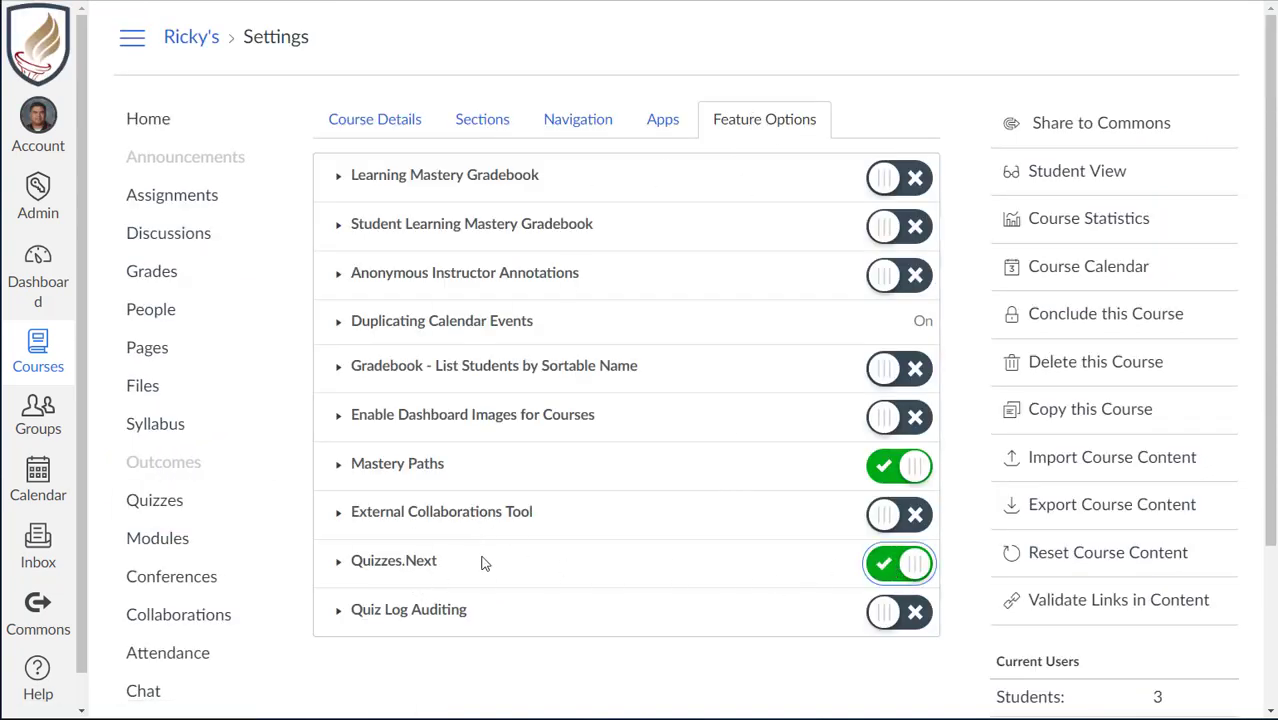
{"action": "scroll", "coordinate": [780, 555], "scroll_direction": "down", "scroll_amount": 2}
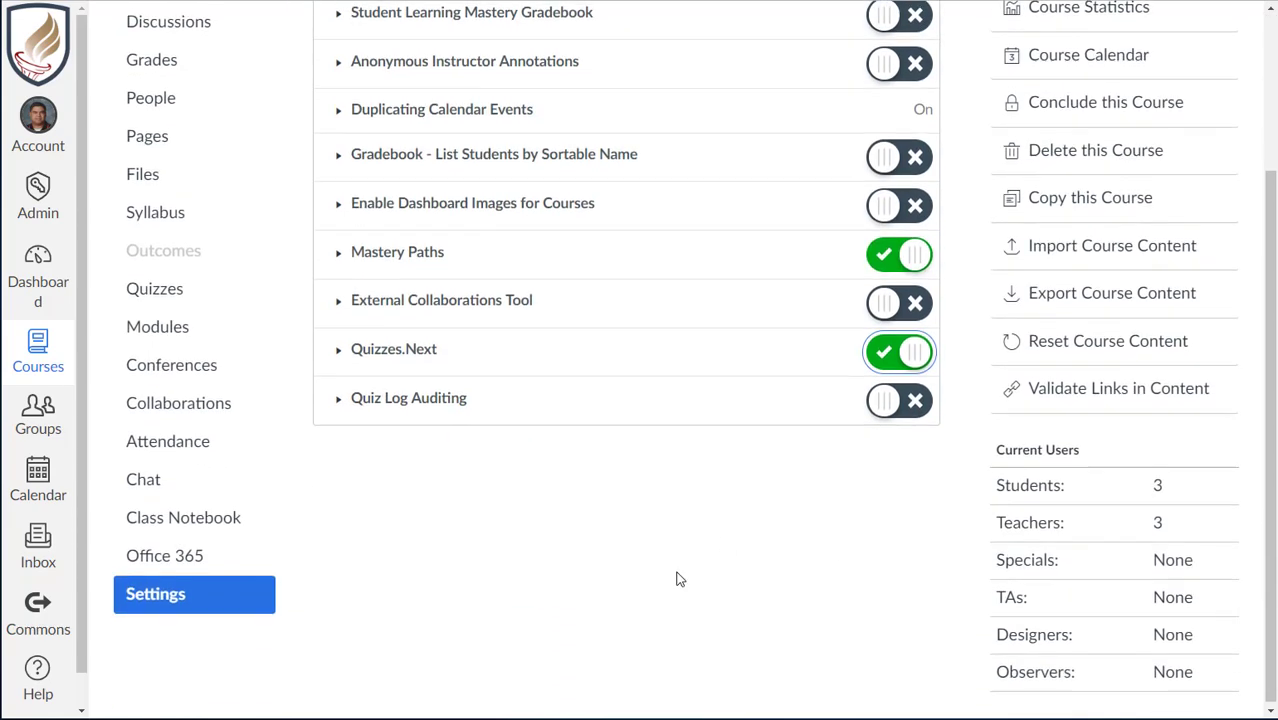
{"action": "scroll", "coordinate": [824, 557], "scroll_direction": "up", "scroll_amount": 2}
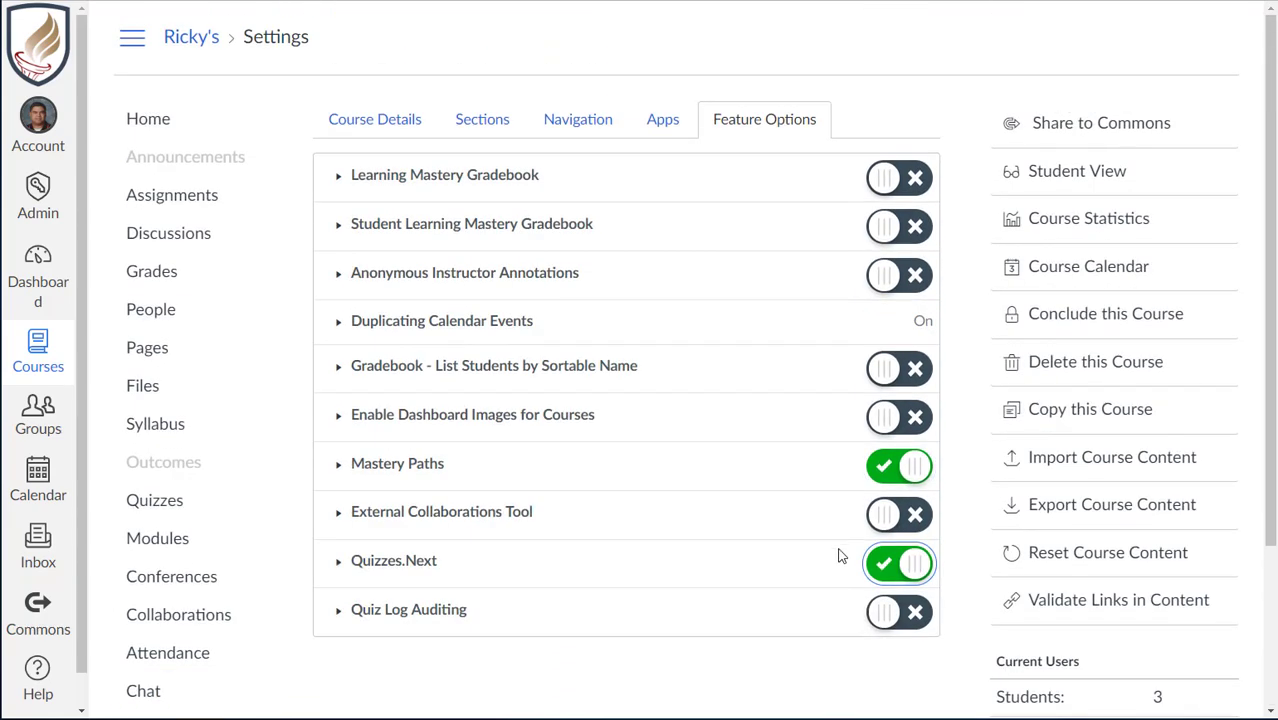
Start a new quiz from the Assignments page and name it 'Quiz Test'.
{"action": "left_click", "coordinate": [176, 197]}
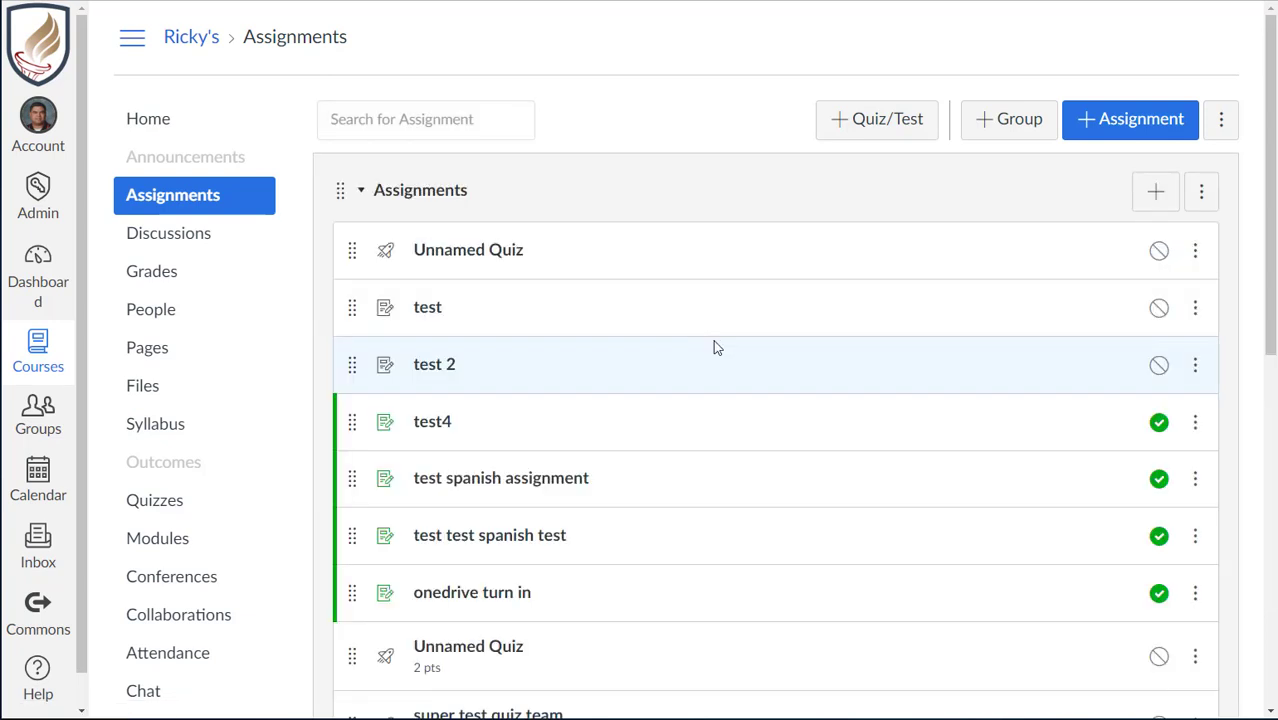
{"action": "left_click", "coordinate": [895, 122]}
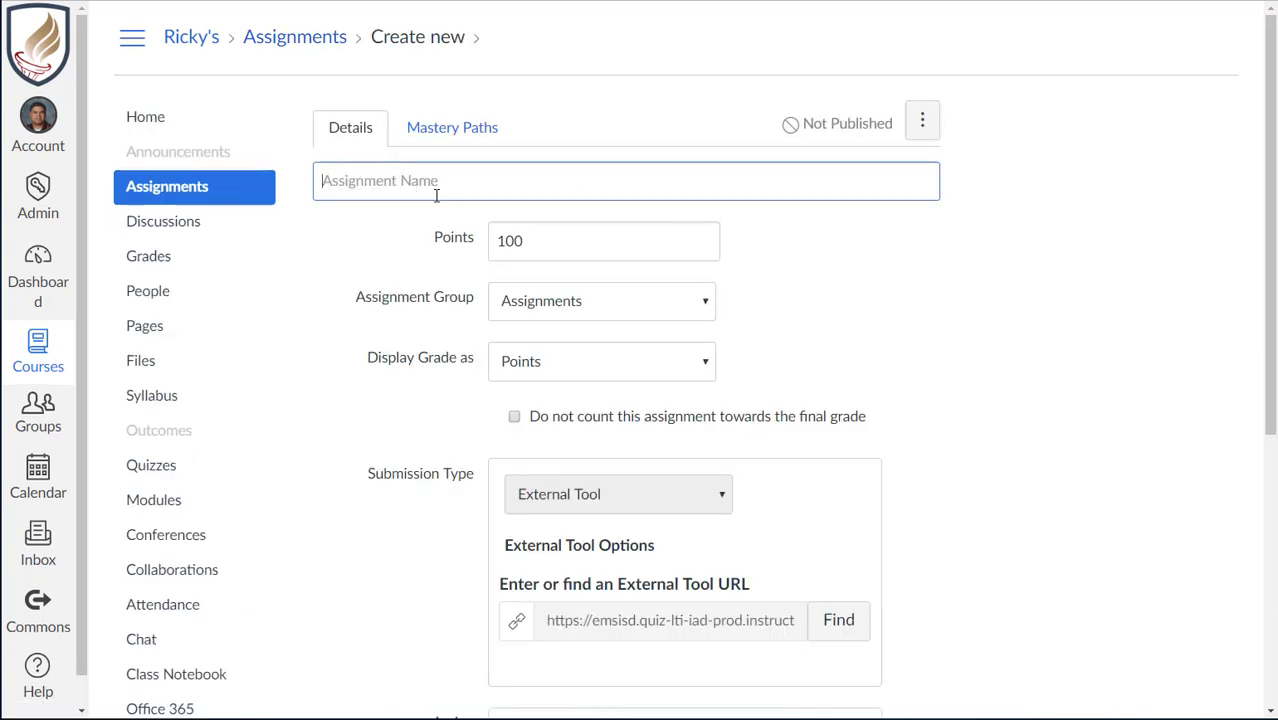
{"action": "type", "text": "Quiz TEst"}
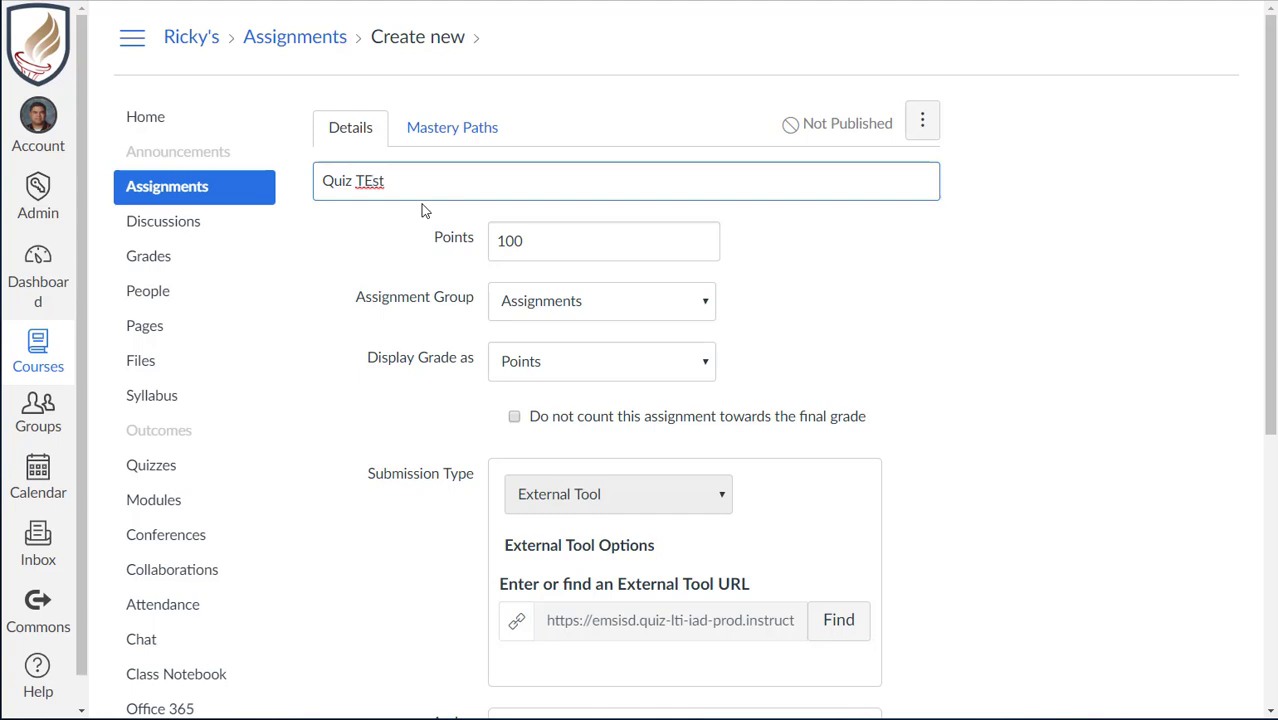
{"action": "key", "text": "Left"}
{"action": "key", "text": "Left"}
{"action": "key", "text": "BackSpace"}
{"action": "scroll", "coordinate": [800, 240], "scroll_direction": "down", "scroll_amount": 5}
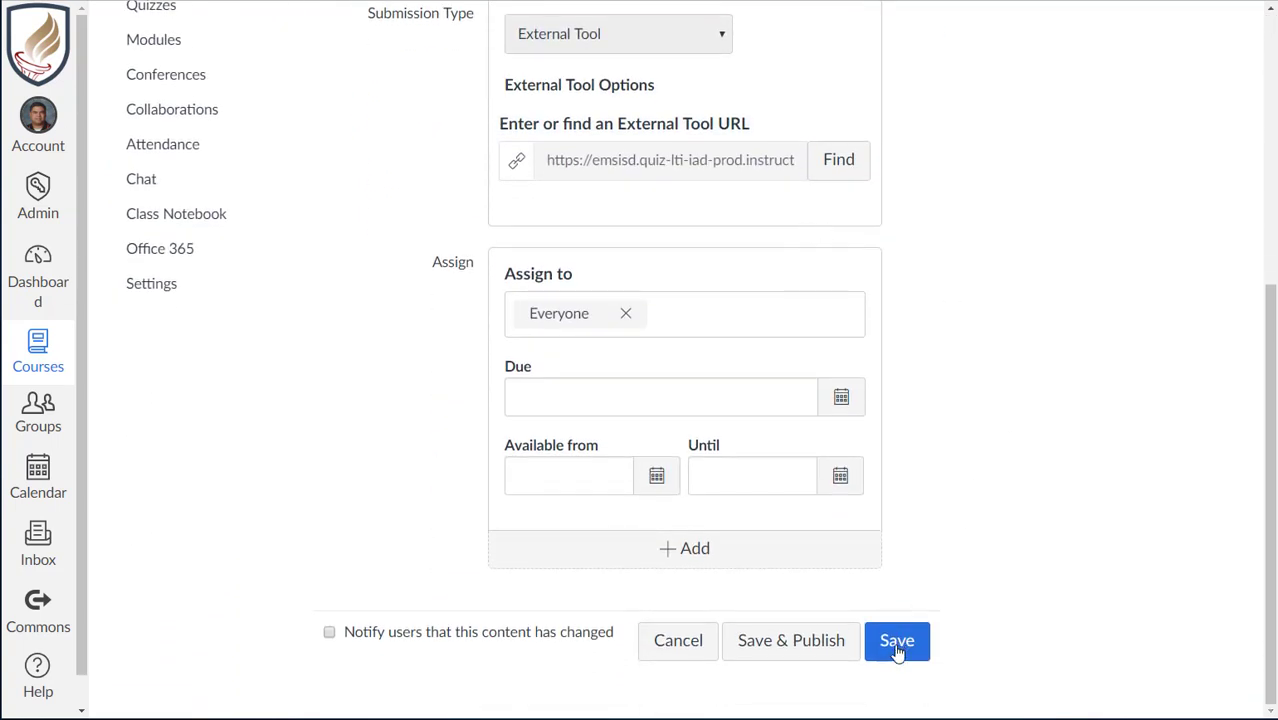
Save the Quiz Test quiz and show the question types available to insert.
{"action": "left_click", "coordinate": [897, 645]}
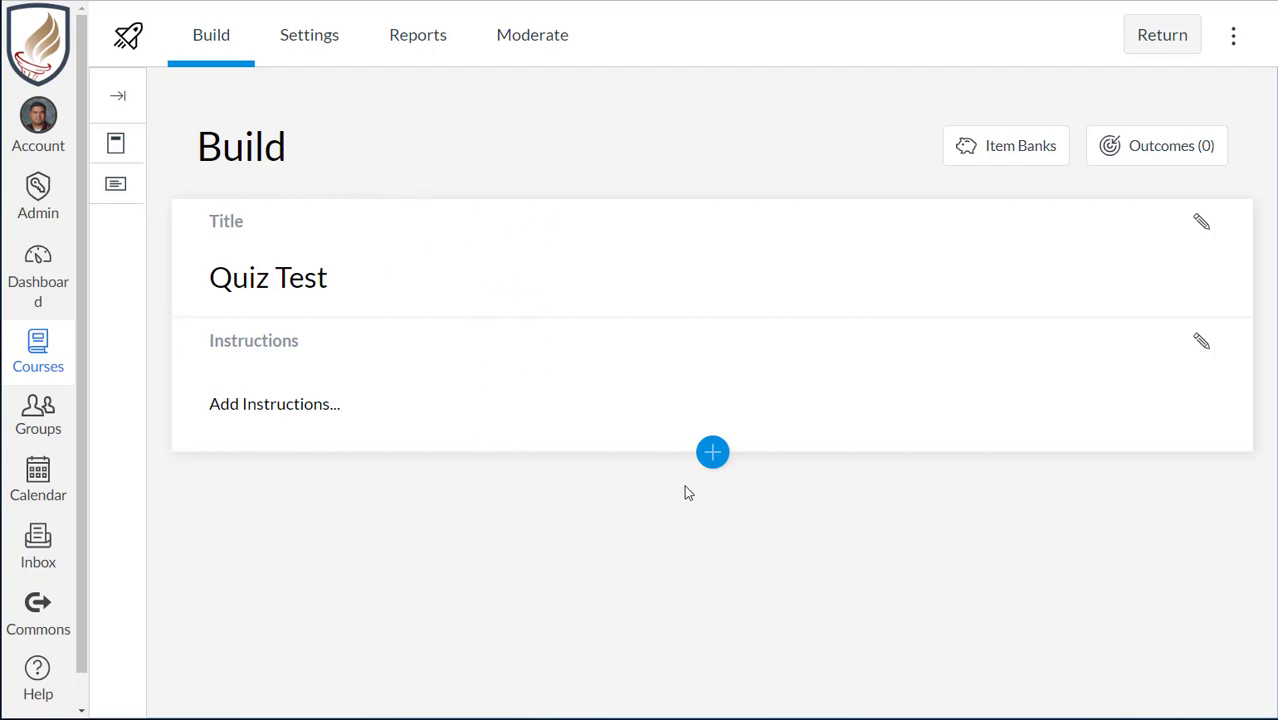
{"action": "left_click", "coordinate": [713, 452]}
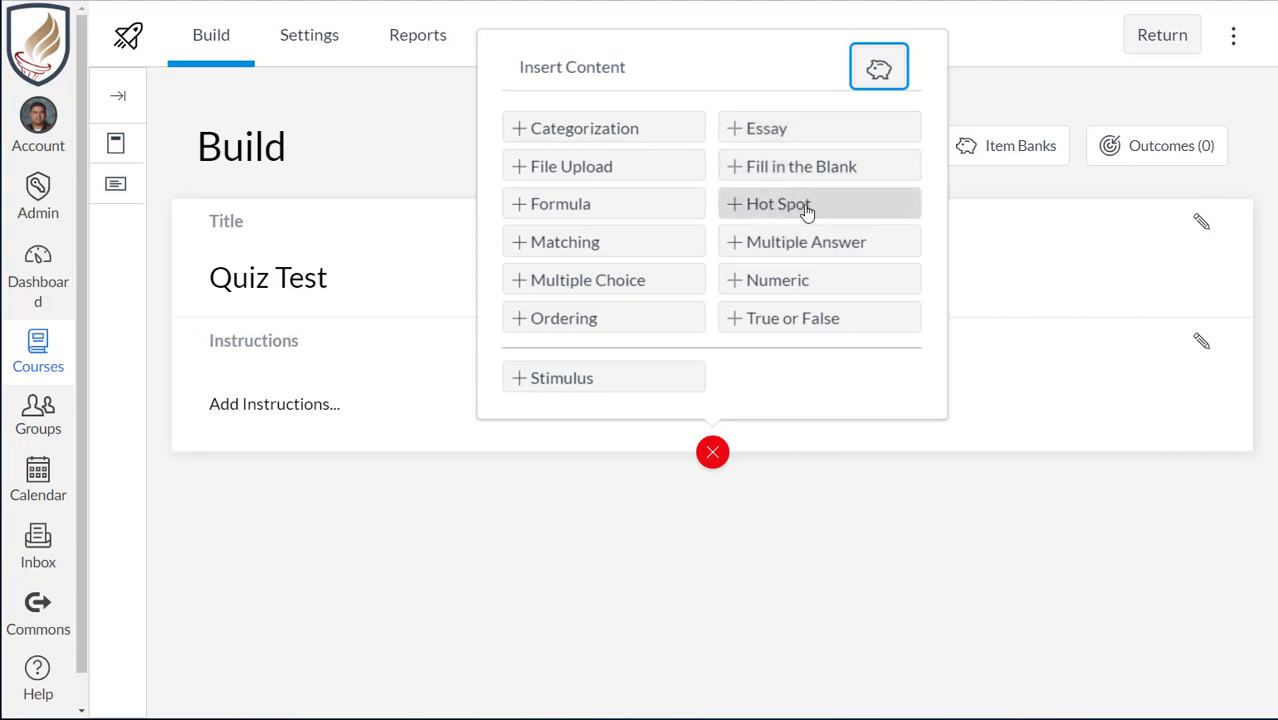
Insert a Multiple Choice question worth 1 point and select its second and third answer fields.
{"action": "left_click", "coordinate": [610, 283]}
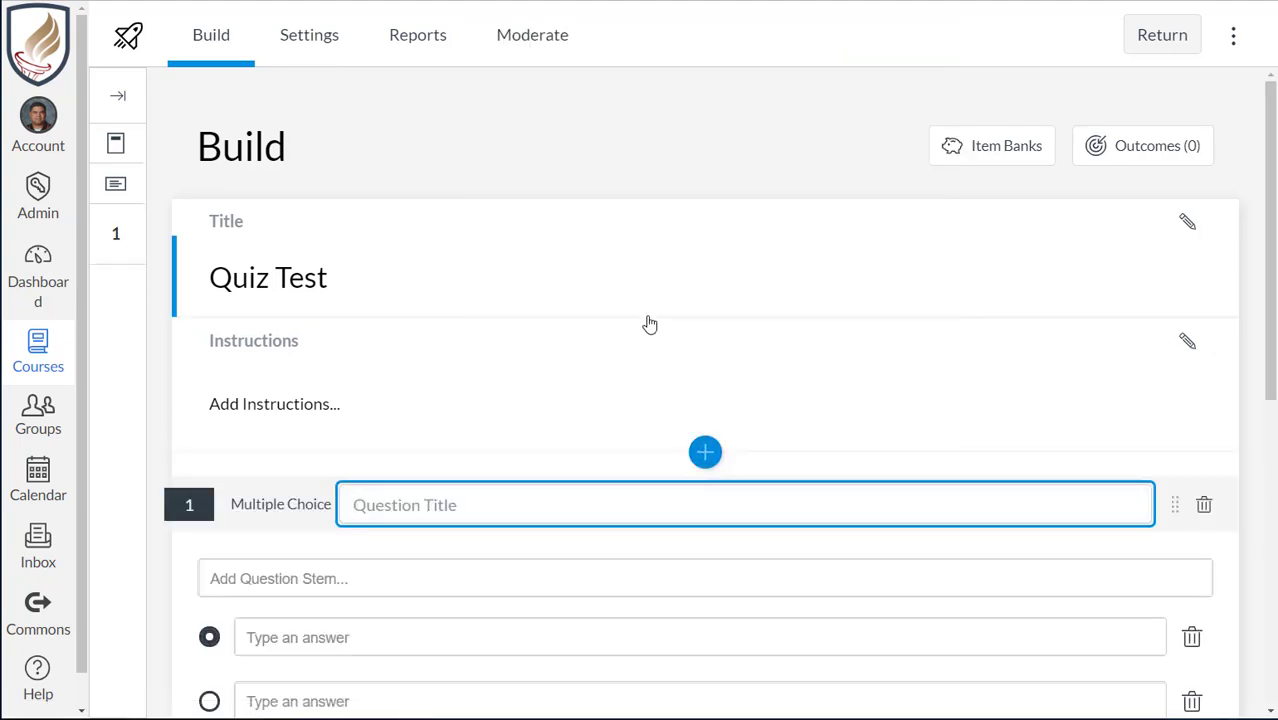
{"action": "scroll", "coordinate": [641, 315], "scroll_direction": "down", "scroll_amount": 1}
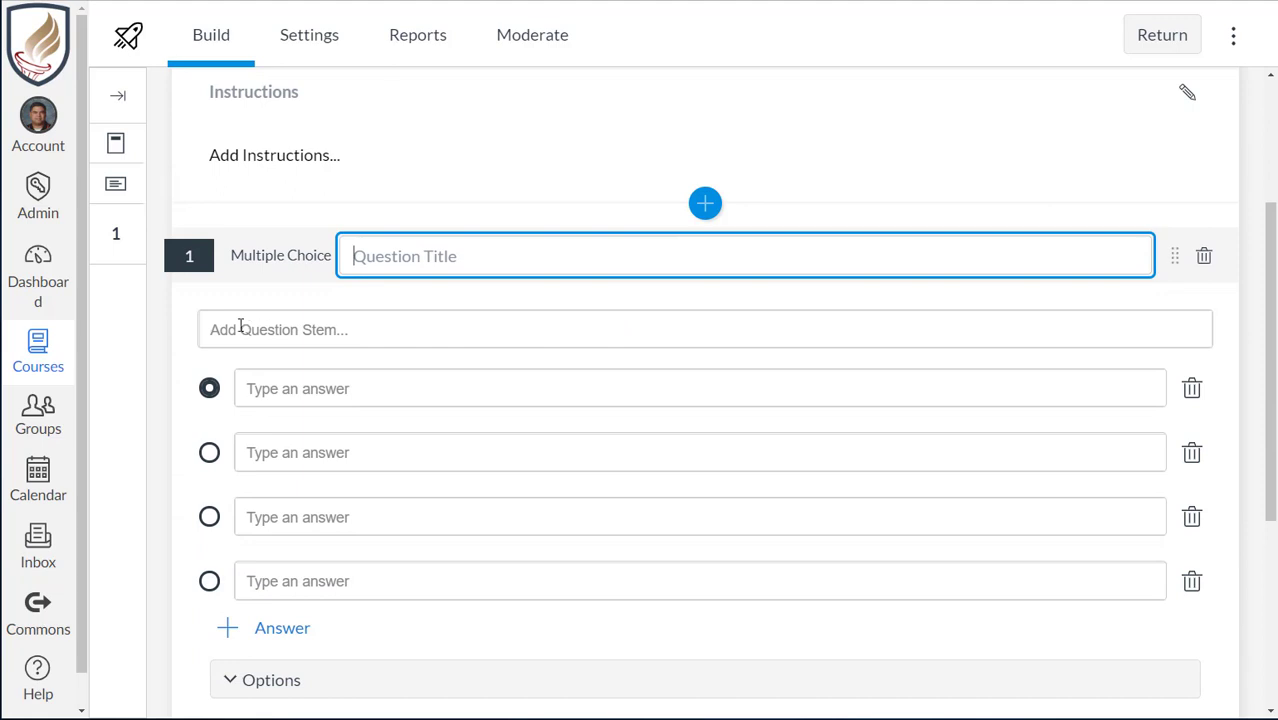
{"action": "left_click", "coordinate": [313, 457]}
{"action": "scroll", "coordinate": [366, 432], "scroll_direction": "down", "scroll_amount": 2}
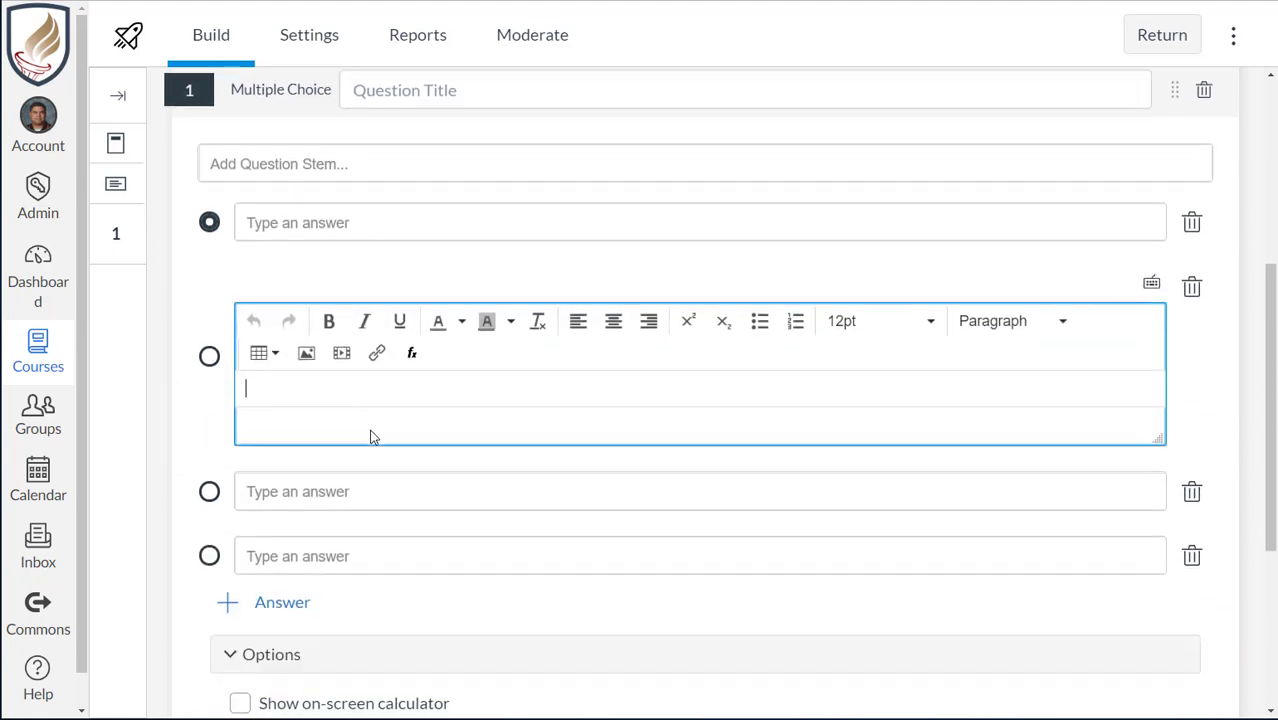
{"action": "left_click", "coordinate": [367, 497]}
{"action": "scroll", "coordinate": [388, 451], "scroll_direction": "down", "scroll_amount": 3}
{"action": "scroll", "coordinate": [379, 377], "scroll_direction": "up", "scroll_amount": 3}
{"action": "scroll", "coordinate": [389, 384], "scroll_direction": "up", "scroll_amount": 1}
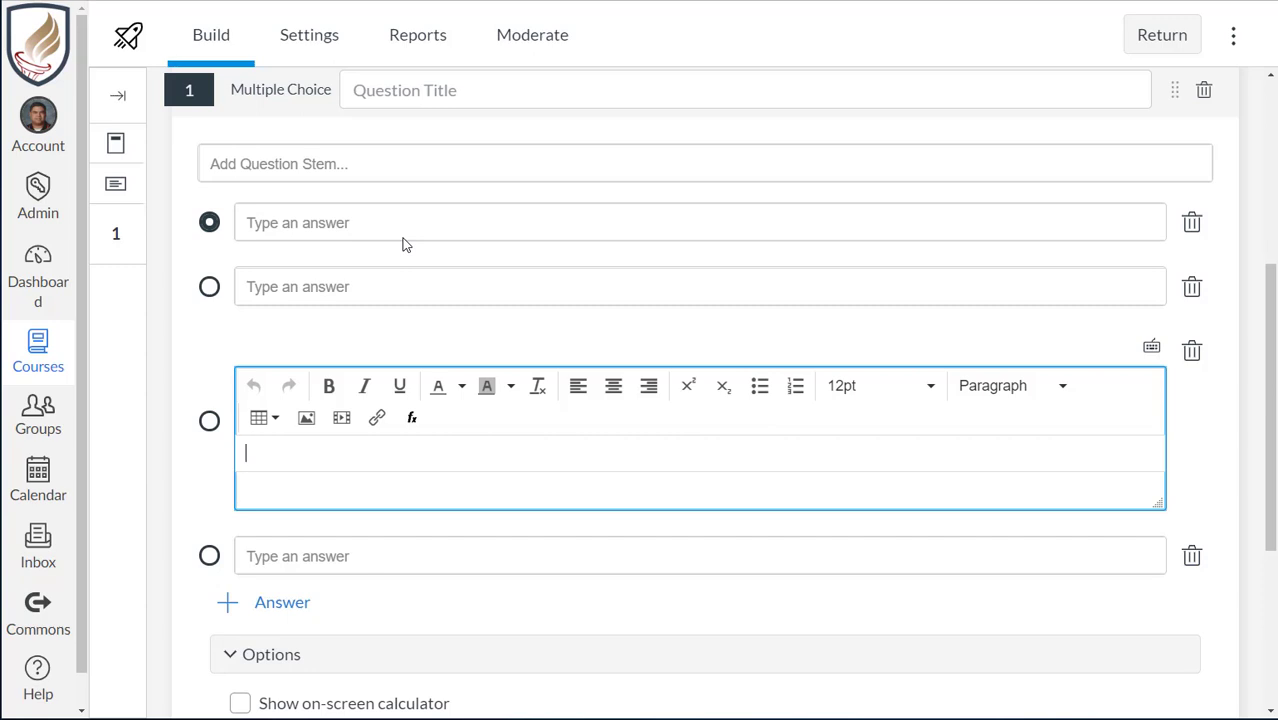
{"action": "scroll", "coordinate": [405, 243], "scroll_direction": "up", "scroll_amount": 5}
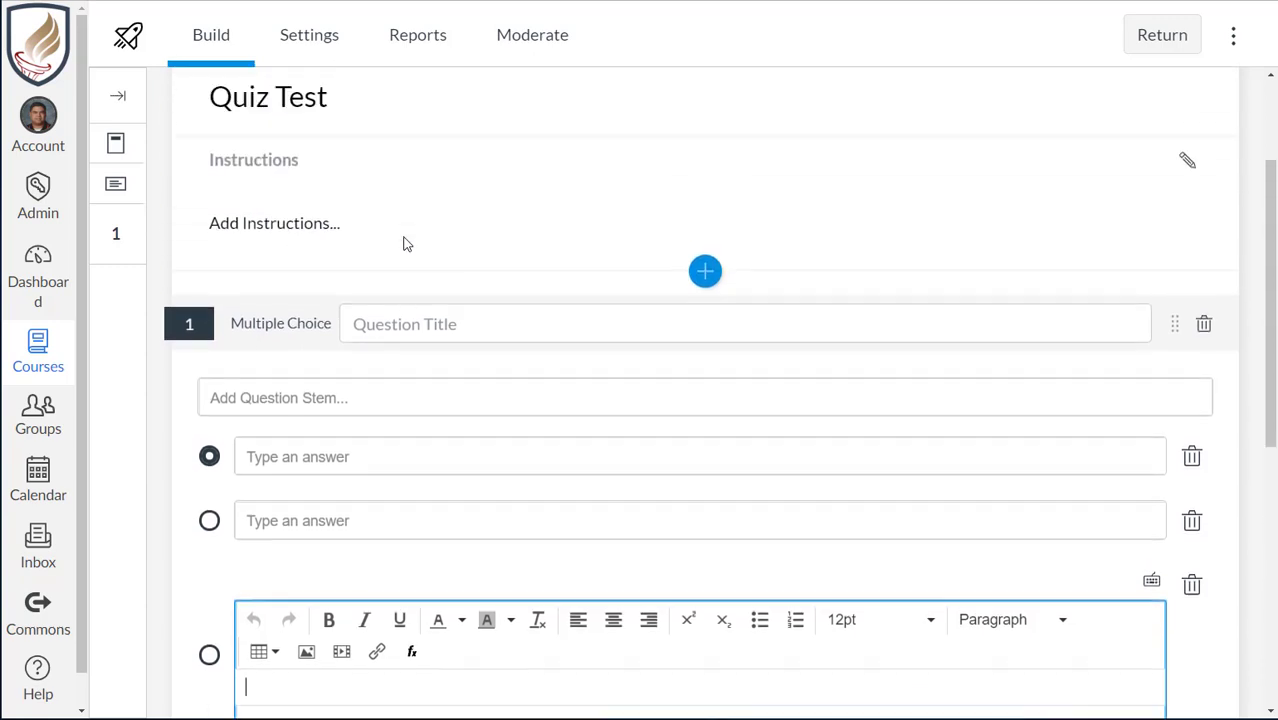
{"action": "scroll", "coordinate": [540, 320], "scroll_direction": "down", "scroll_amount": 8}
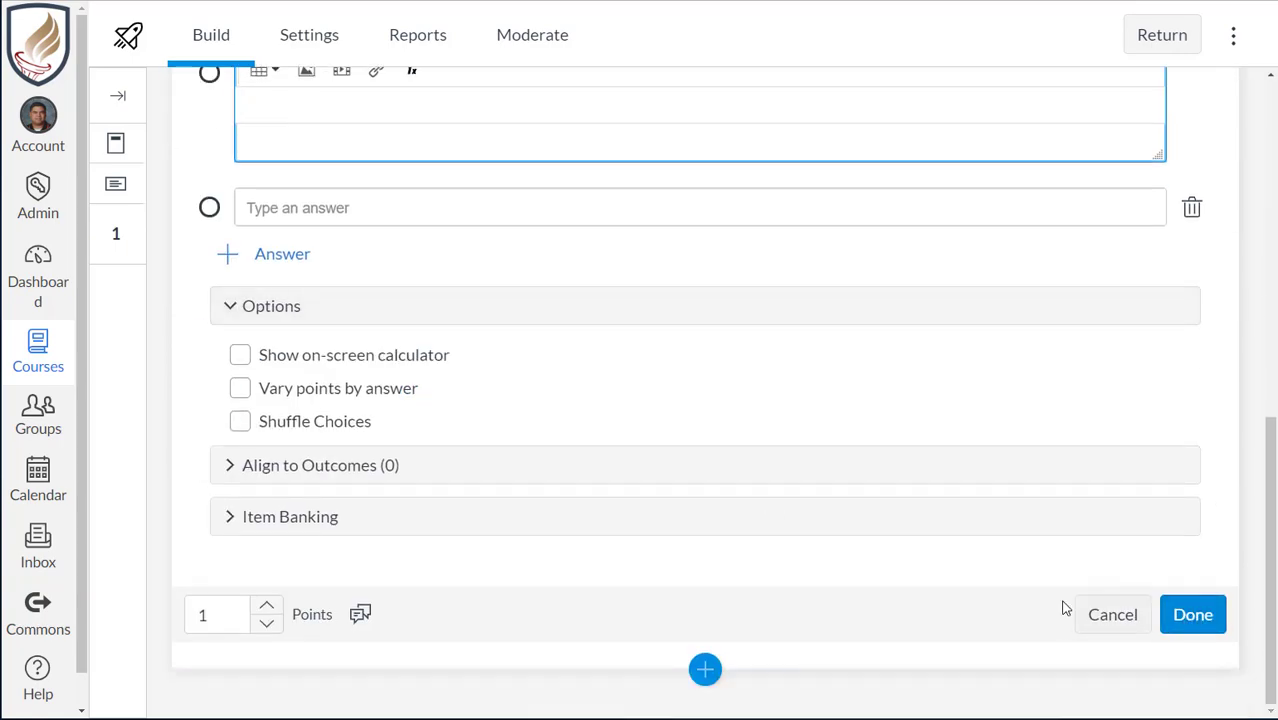
Click Done on the empty Multiple Choice question, then return to the course Assignments page.
{"action": "left_click", "coordinate": [1193, 616]}
{"action": "scroll", "coordinate": [990, 505], "scroll_direction": "up", "scroll_amount": 5}
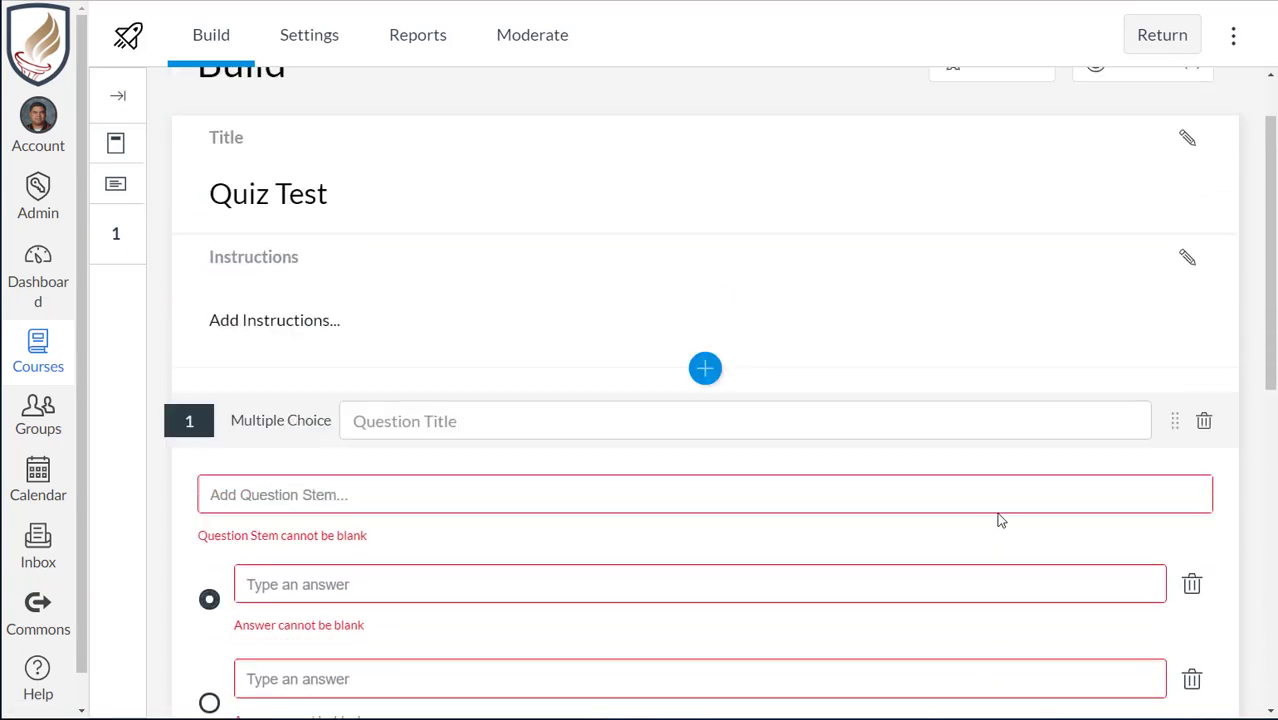
{"action": "scroll", "coordinate": [412, 335], "scroll_direction": "up", "scroll_amount": 2}
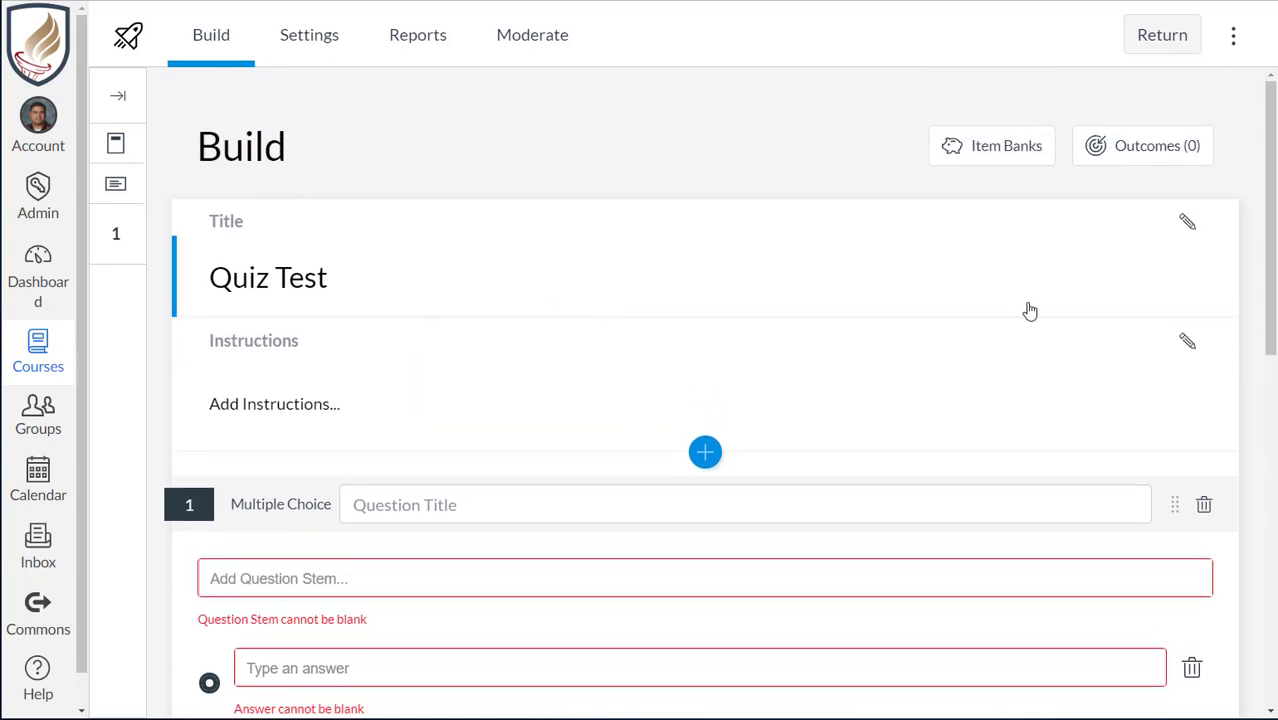
{"action": "left_click", "coordinate": [1158, 40]}
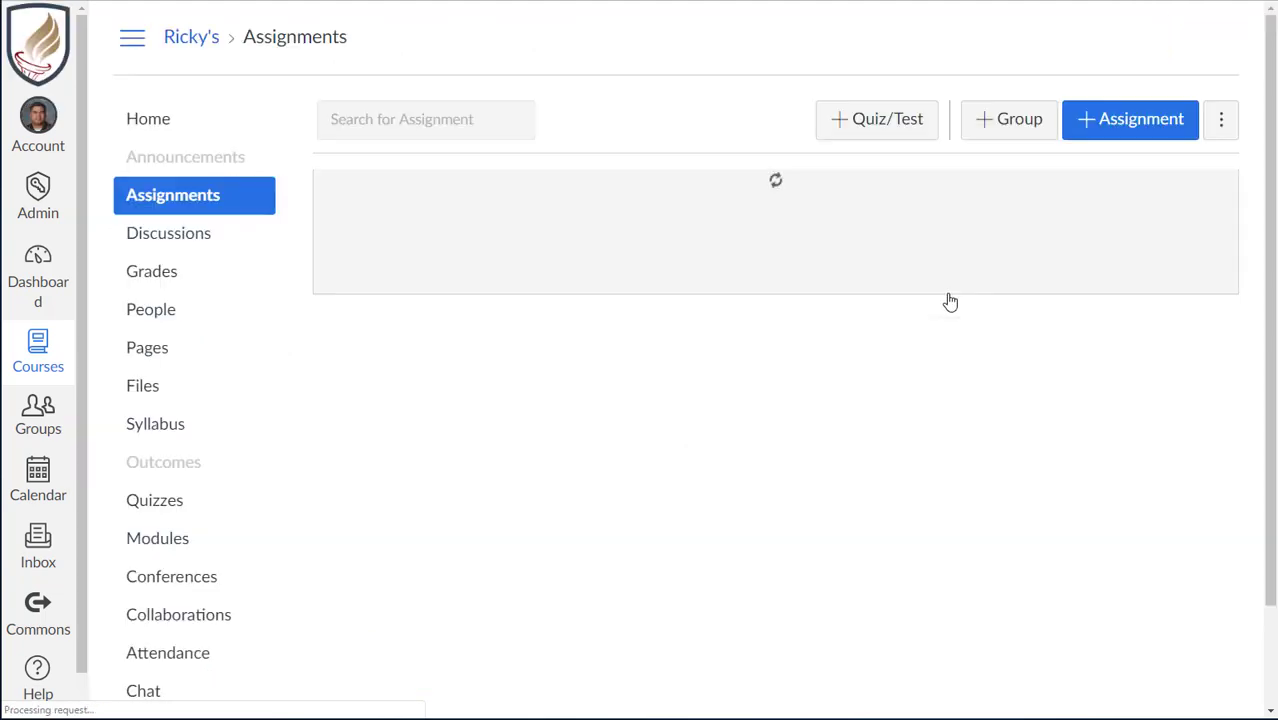